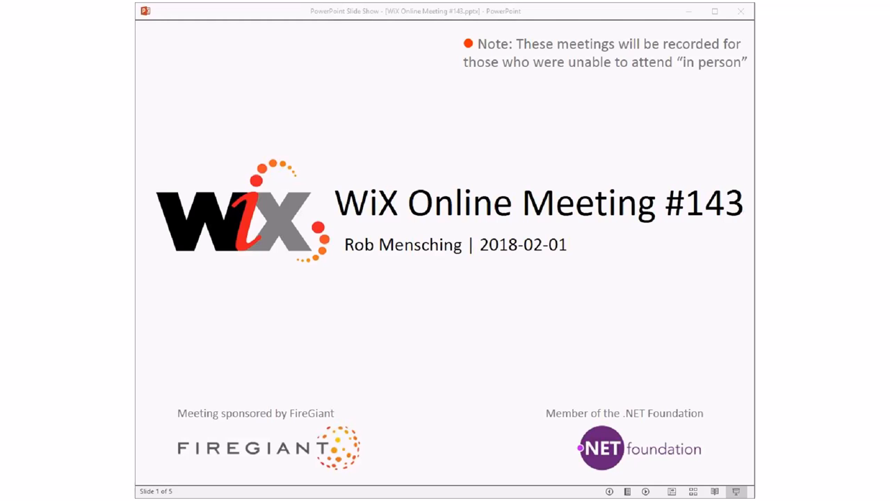
# Advance through the Agenda slide to Triage, then switch to the GitHub issue in the browser.
pyautogui.click(578, 58)
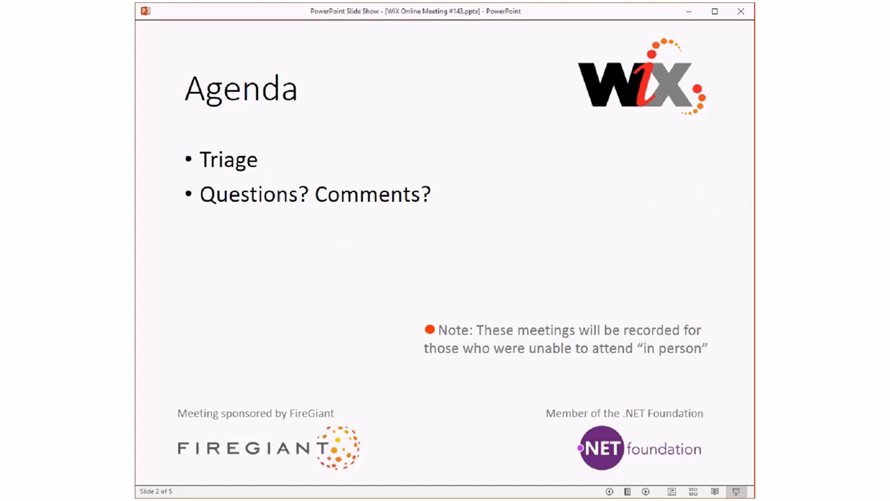
pyautogui.press('Right')
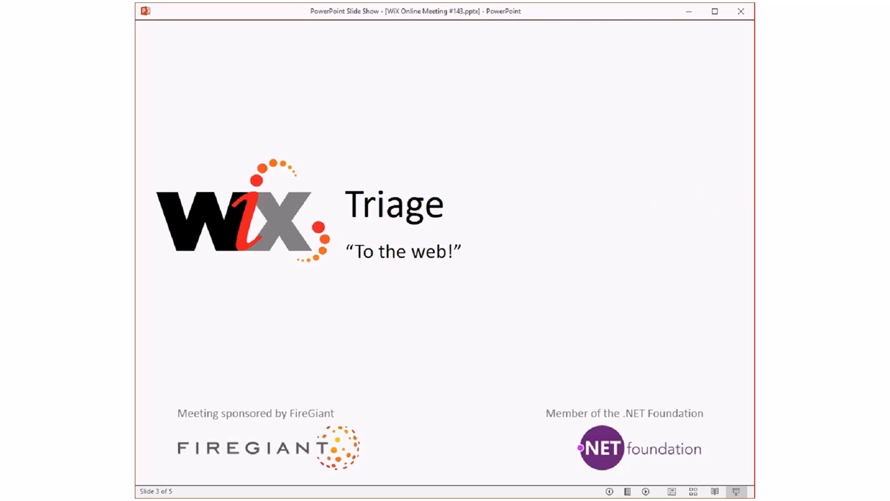
pyautogui.hotkey('alt', 'Tab')
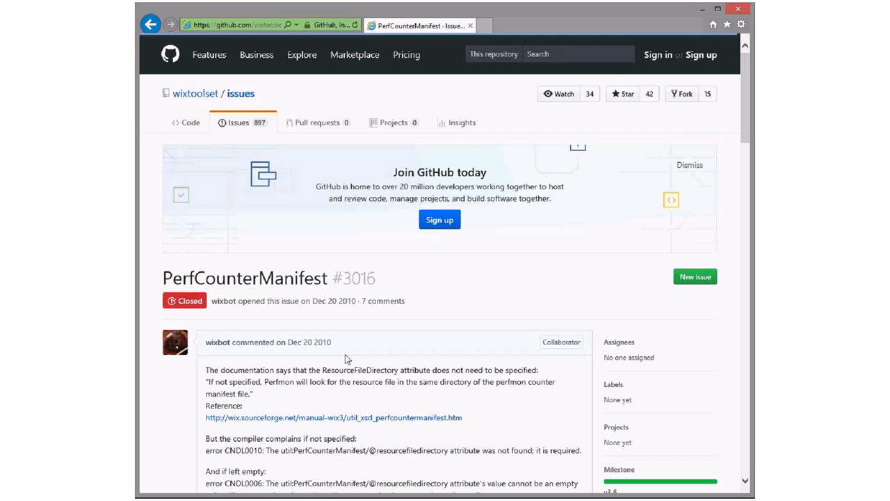
# Dismiss the Join GitHub banner and open BURN cache-rollback issue #5750.
pyautogui.click(691, 165)
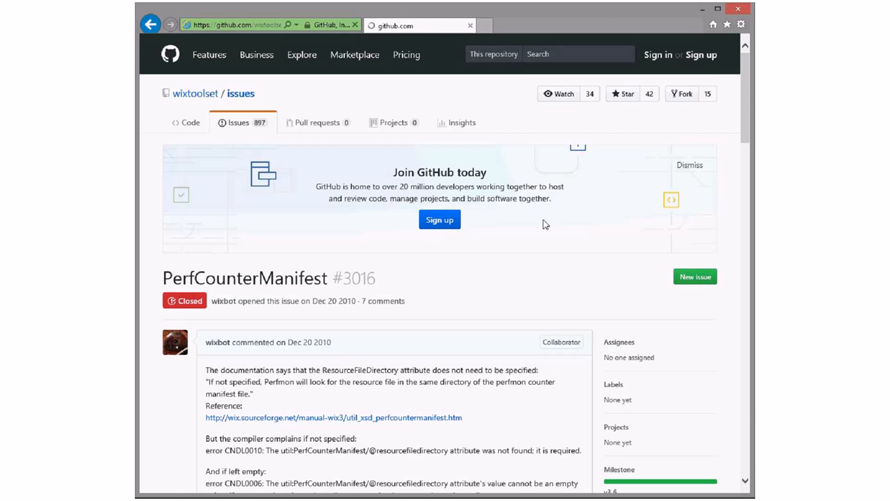
pyautogui.scroll(-5, 513, 211)
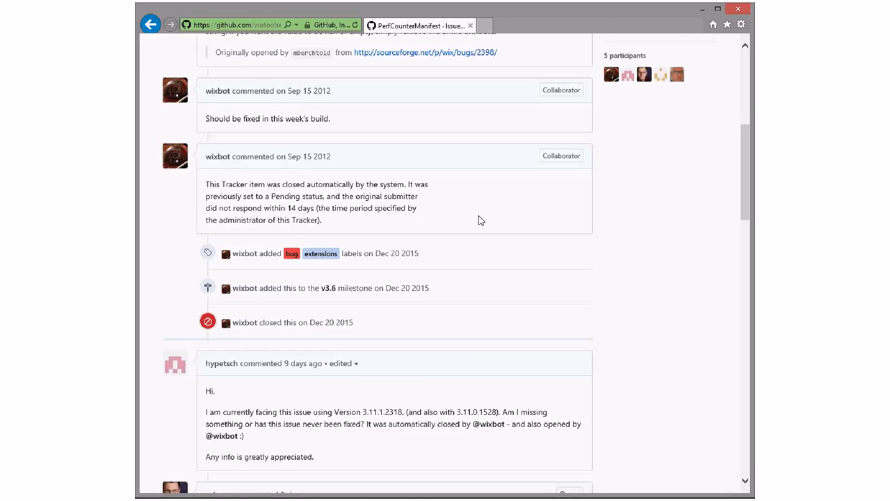
pyautogui.scroll(-4, 479, 220)
pyautogui.scroll(-3, 478, 221)
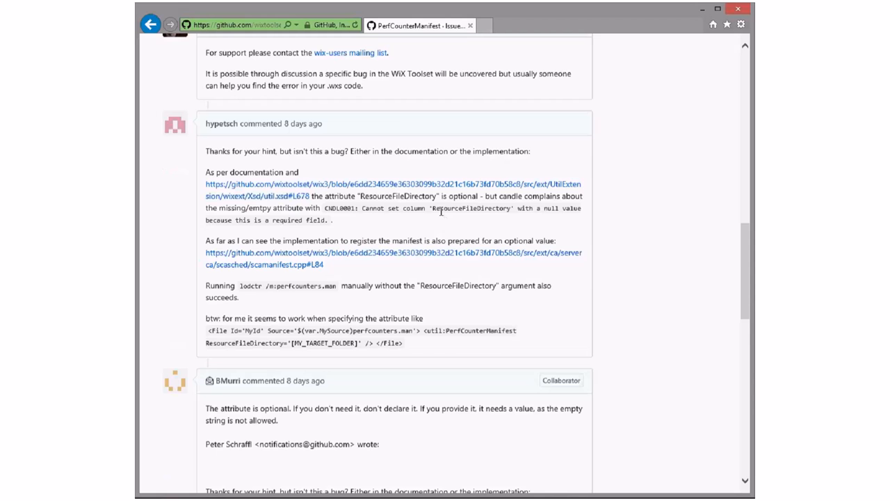
pyautogui.scroll(-3, 441, 212)
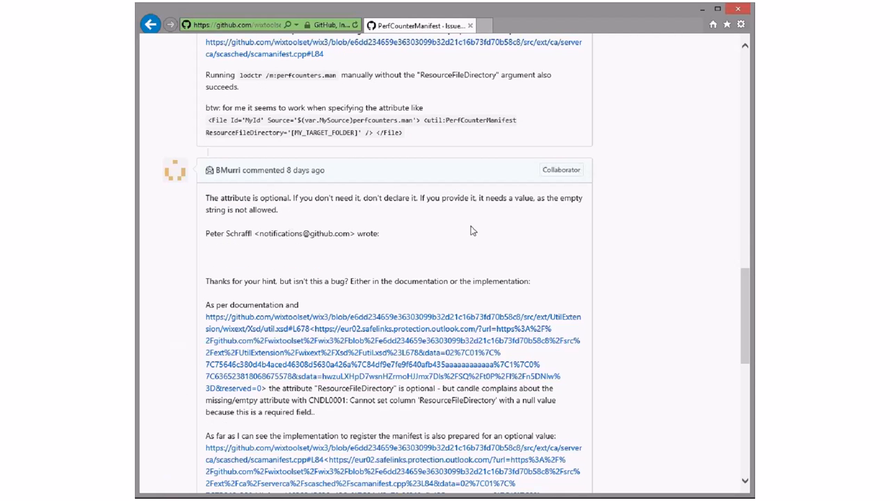
pyautogui.scroll(-8, 472, 229)
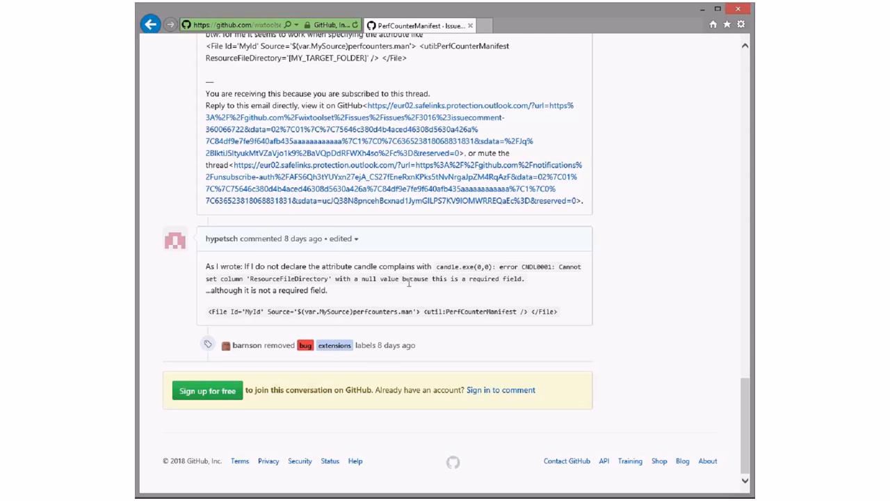
pyautogui.scroll(10, 409, 283)
pyautogui.scroll(10, 409, 283)
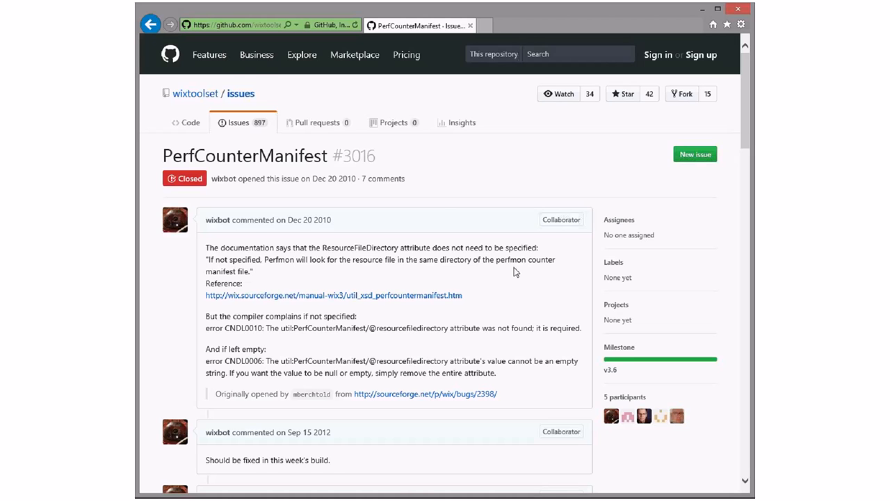
pyautogui.scroll(-1, 514, 280)
pyautogui.scroll(-2, 514, 280)
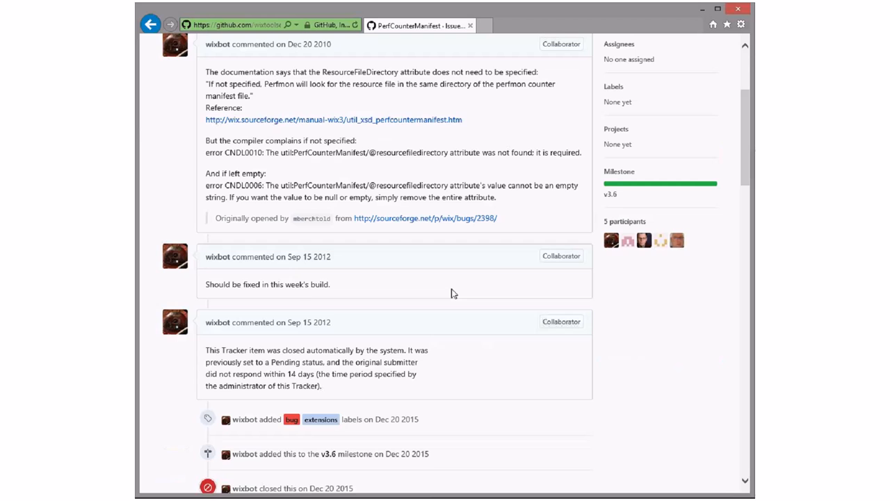
pyautogui.scroll(-2, 452, 293)
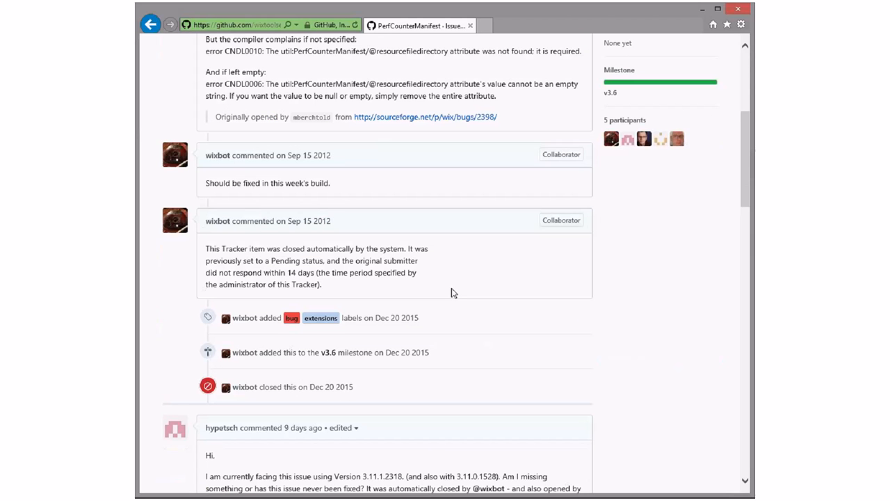
pyautogui.scroll(-2, 451, 293)
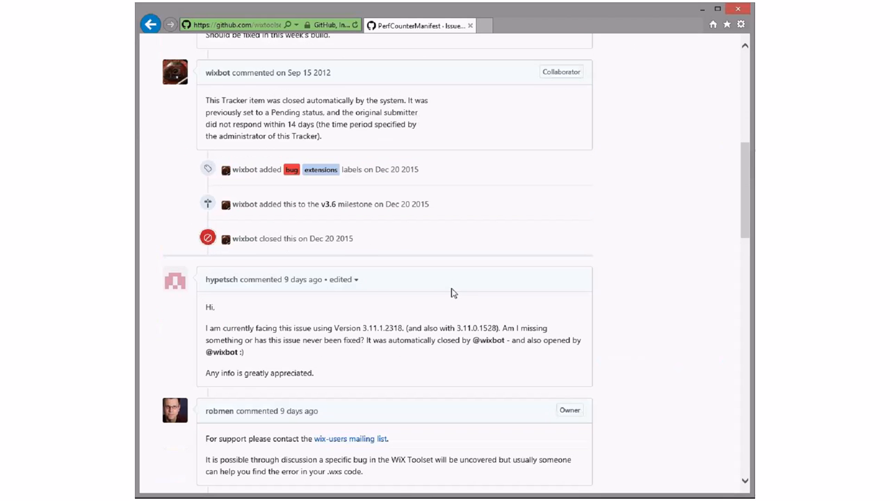
pyautogui.scroll(5, 452, 293)
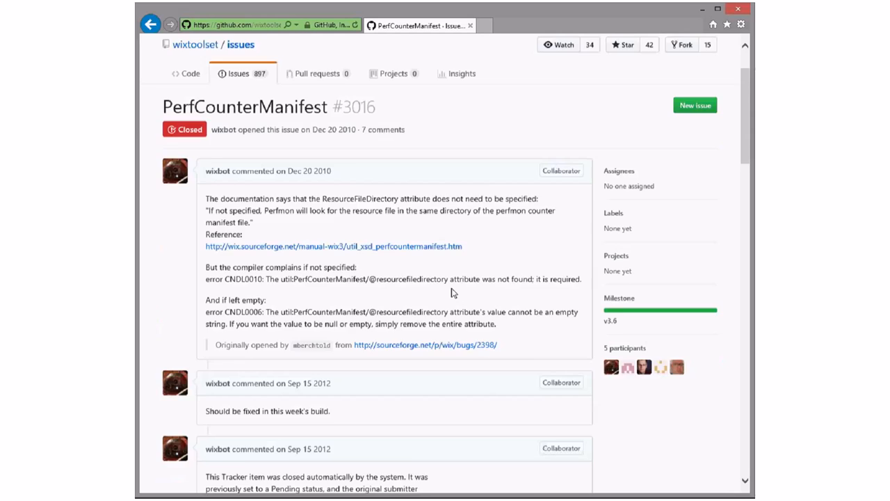
pyautogui.scroll(1, 452, 293)
pyautogui.scroll(-10, 459, 278)
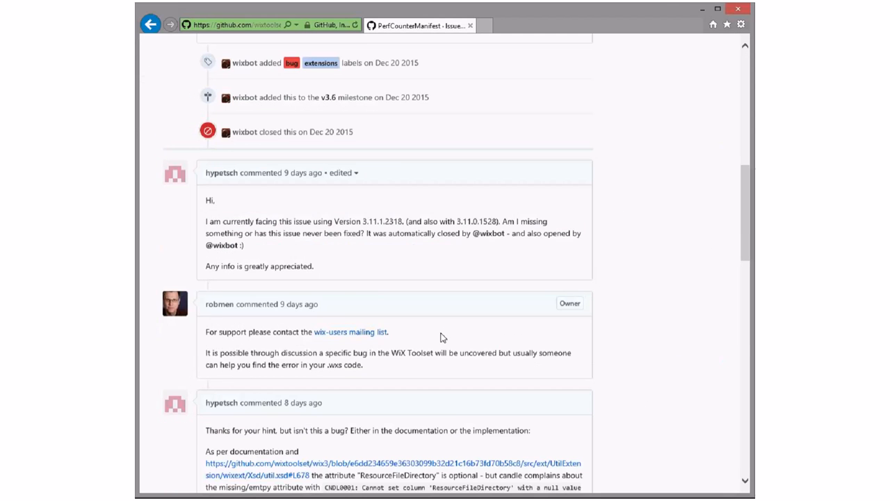
pyautogui.scroll(-5, 442, 338)
pyautogui.scroll(-10, 442, 338)
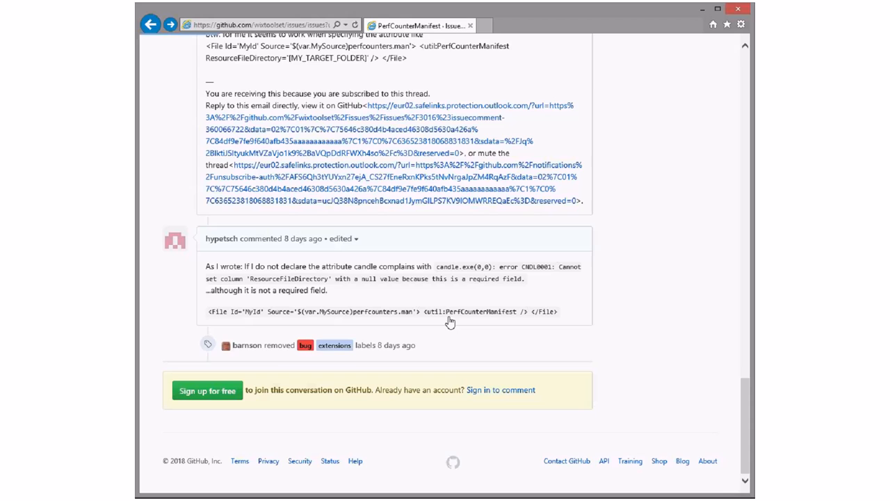
pyautogui.click(375, 314)
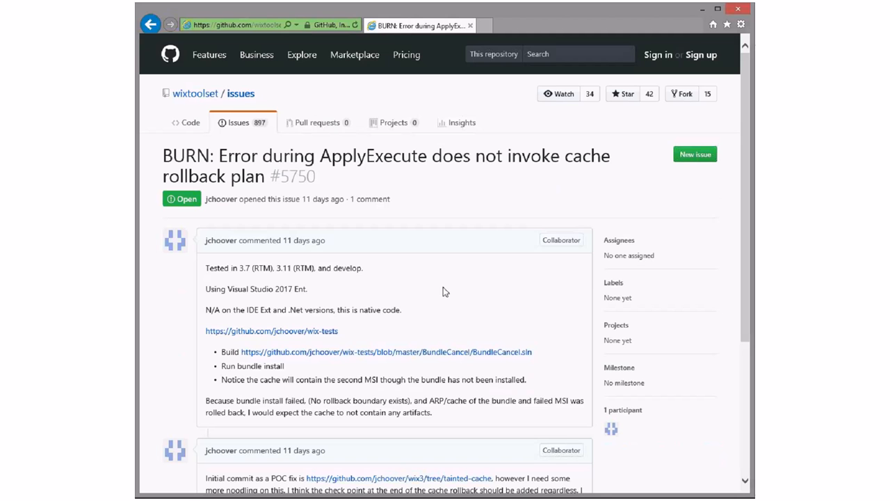
pyautogui.scroll(-3, 438, 285)
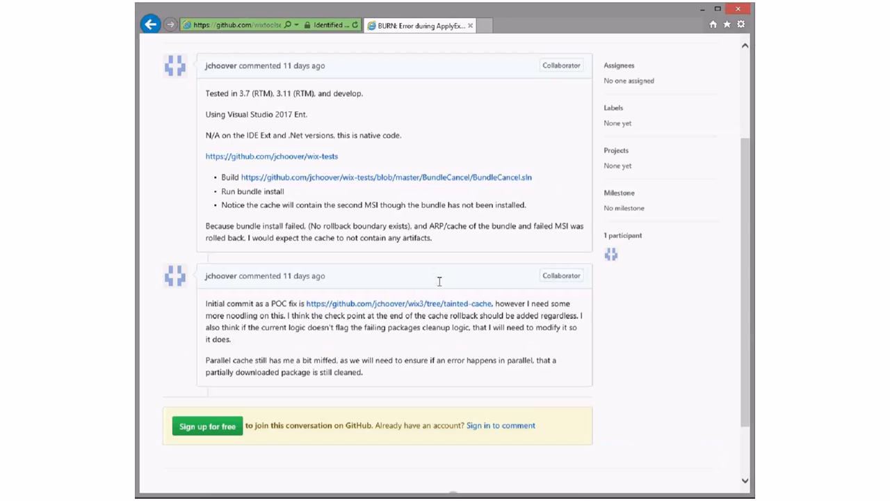
pyautogui.scroll(-1, 439, 281)
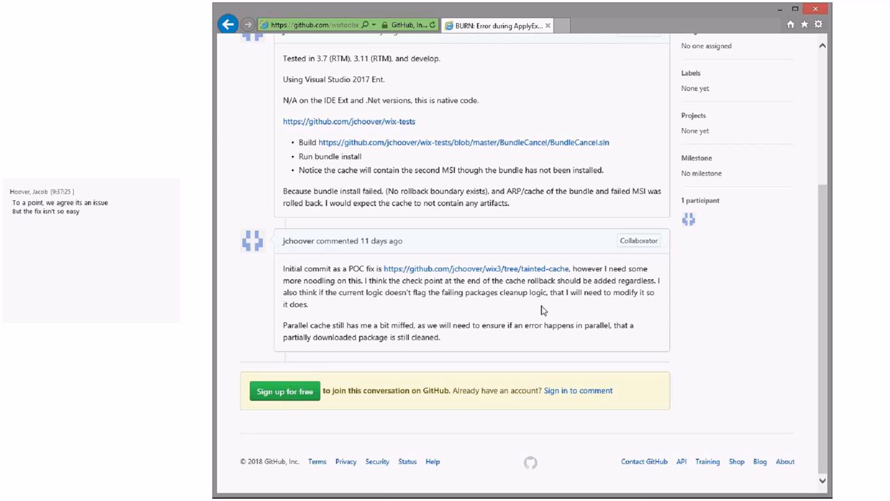
# Return from issue #5750 to the unlabeled wixtoolset issues list.
pyautogui.hotkey('alt', 'Left')
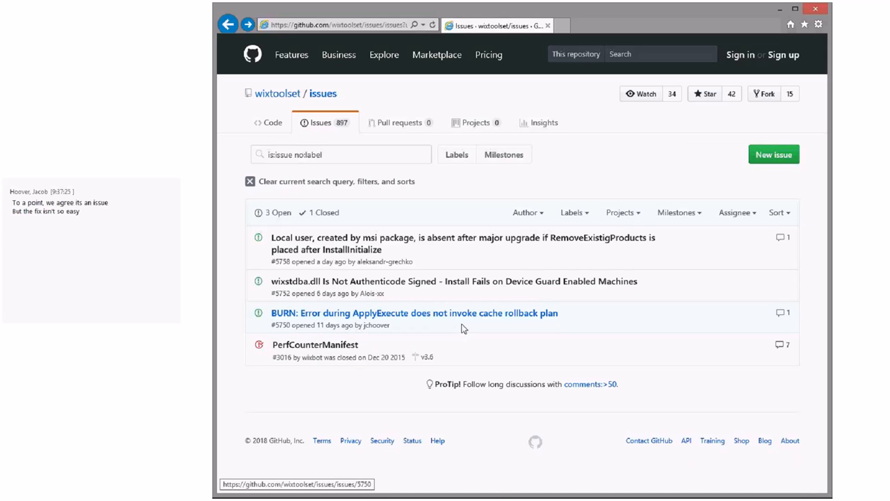
# Review wixstdba.dll Authenticode issue #5752, highlighting the temp folder path in its comment.
pyautogui.click(488, 286)
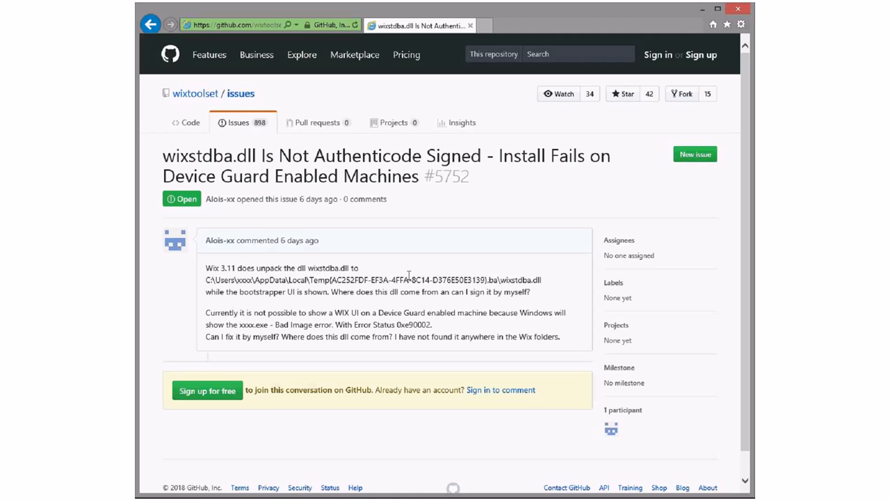
pyautogui.moveTo(416, 280); pyautogui.dragTo(206, 280)
pyautogui.click(411, 277)
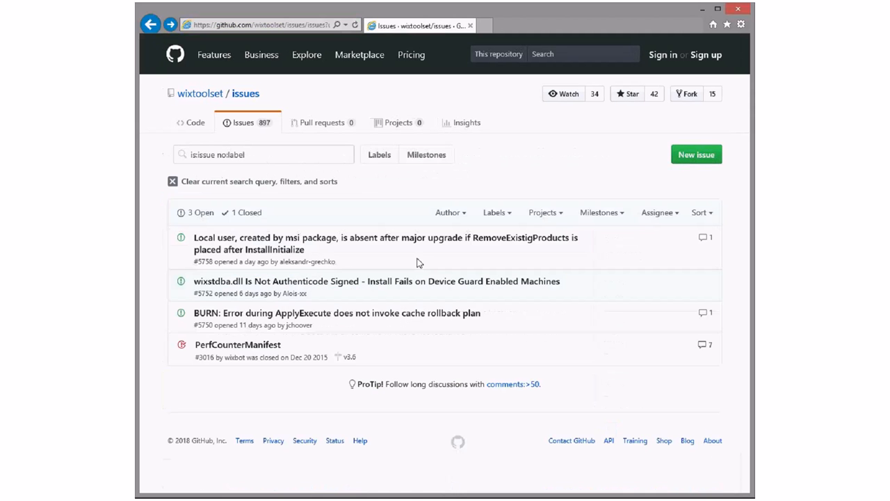
# Review local-user major-upgrade issue #5758 and return to the unlabeled issues list.
pyautogui.click(379, 240)
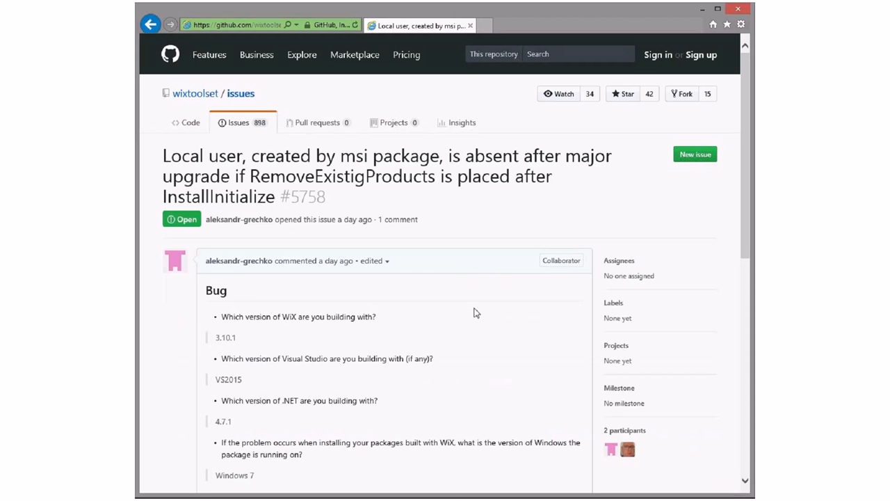
pyautogui.scroll(-1, 446, 304)
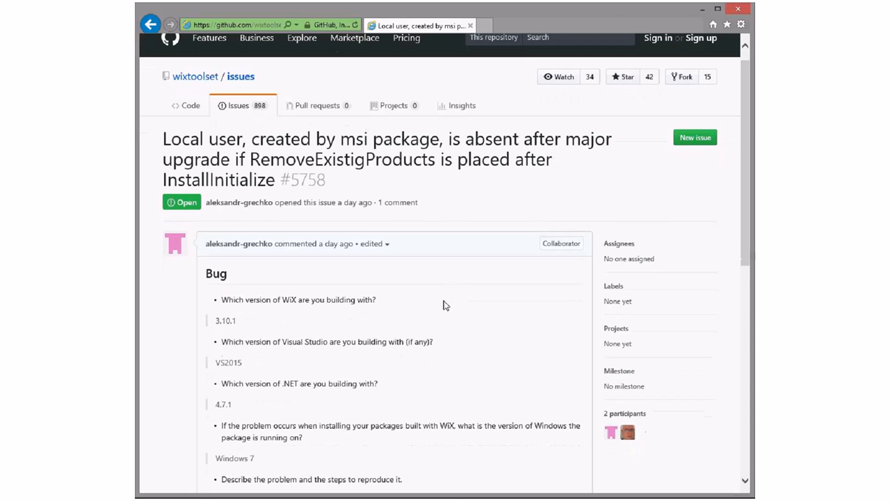
pyautogui.scroll(-1, 445, 304)
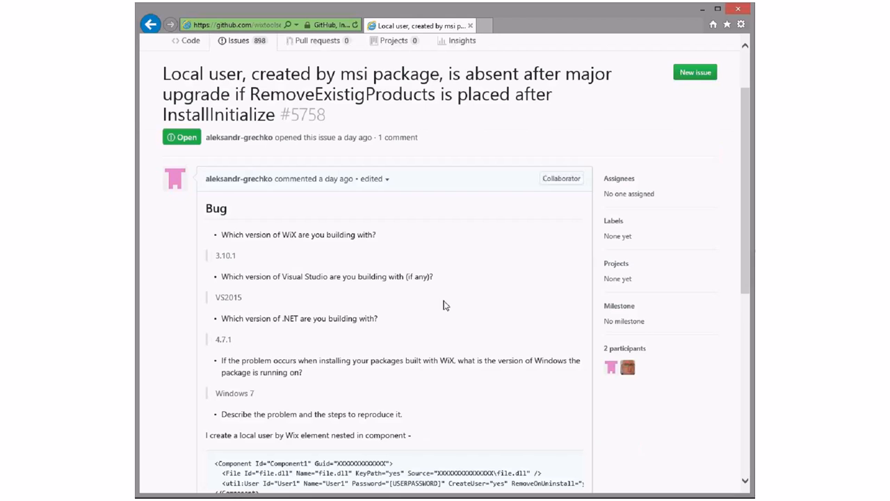
pyautogui.scroll(-1, 446, 304)
pyautogui.scroll(-1, 444, 230)
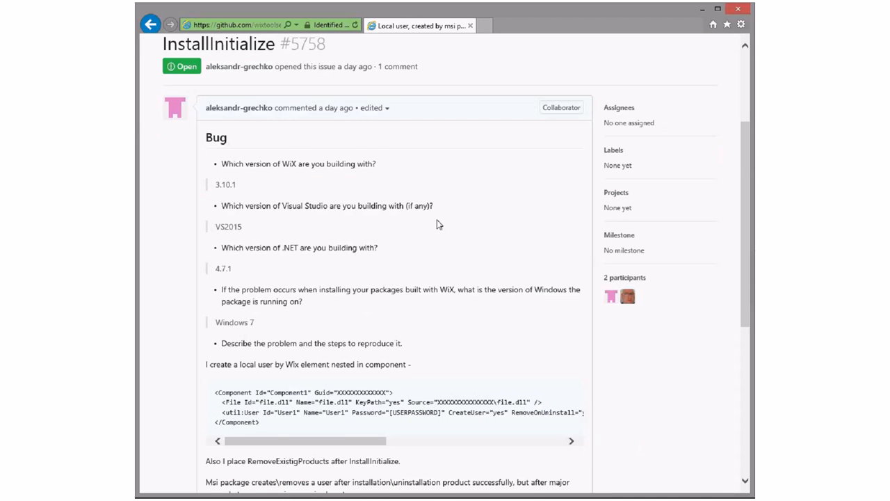
pyautogui.scroll(-2, 432, 220)
pyautogui.scroll(-2, 429, 220)
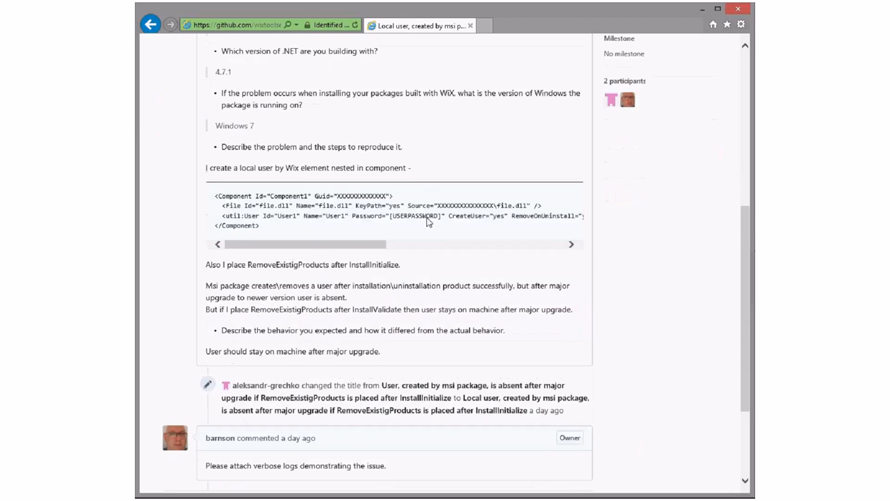
pyautogui.scroll(-1, 427, 221)
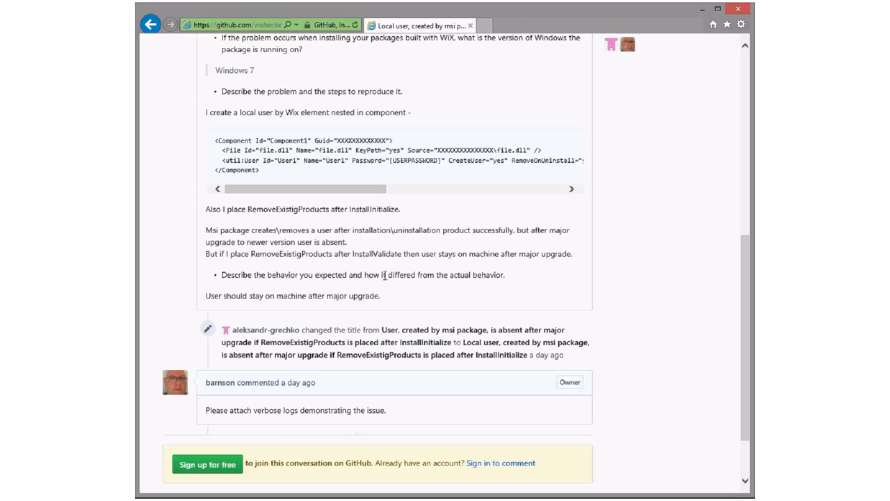
pyautogui.hotkey('alt', 'Left')
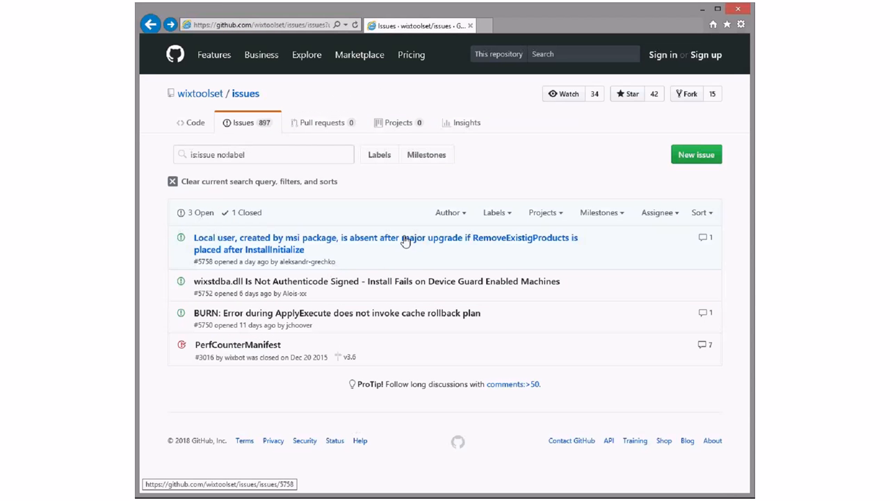
pyautogui.click(405, 240)
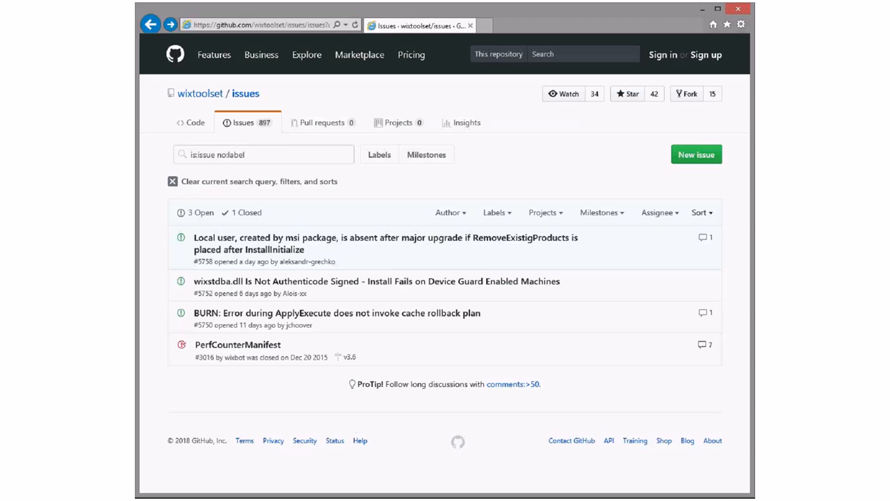
# Return to the slide show and advance from Triage to the Questions|Comments? slide.
pyautogui.hotkey('alt', 'Tab')
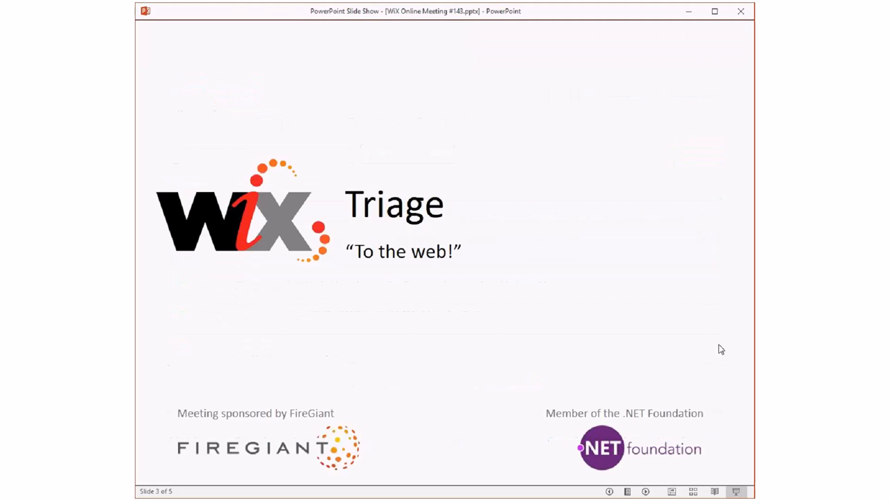
pyautogui.click(536, 237)
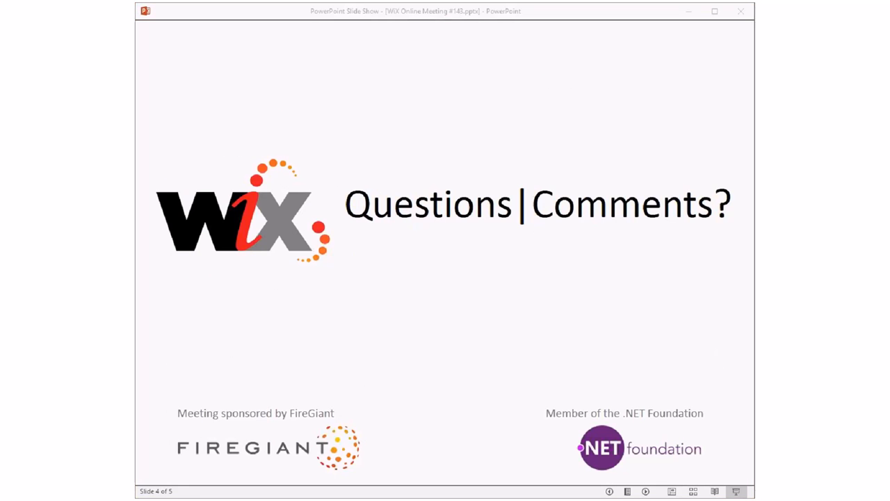